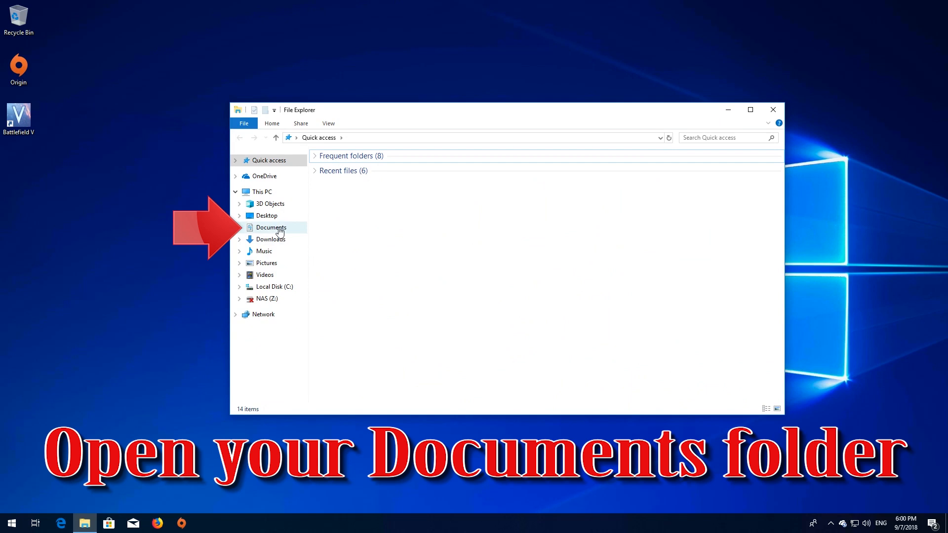
Step: Open the settings folder inside the Battlefield V folder in Documents
click(280, 231)
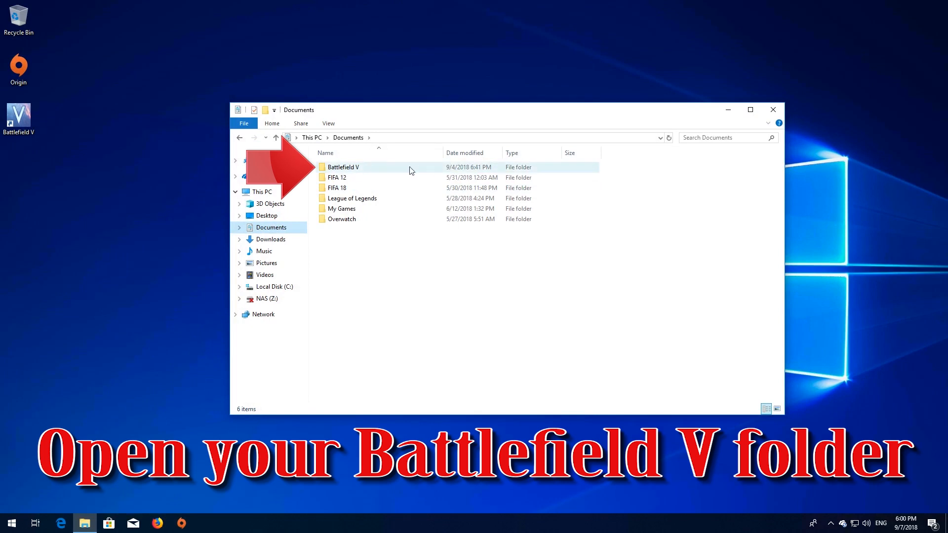
double_click(349, 168)
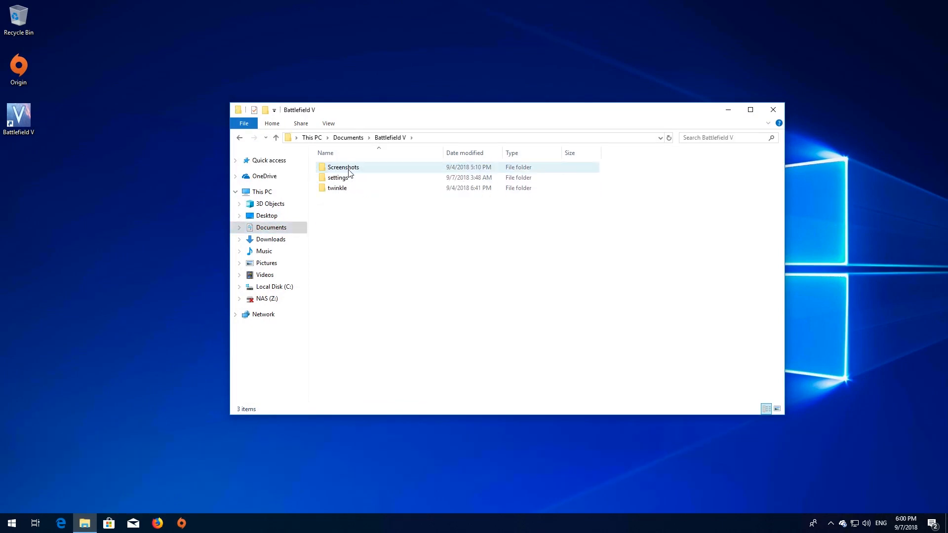
click(347, 178)
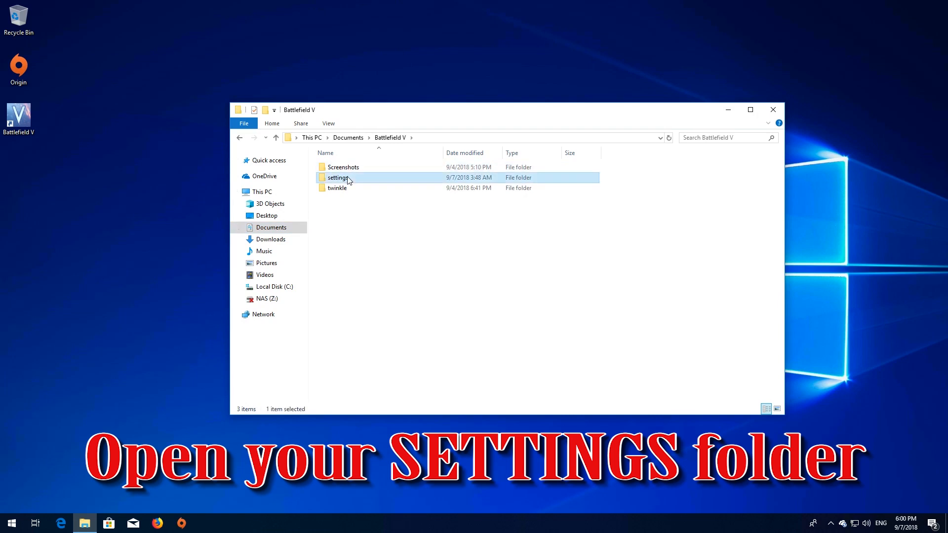
double_click(395, 177)
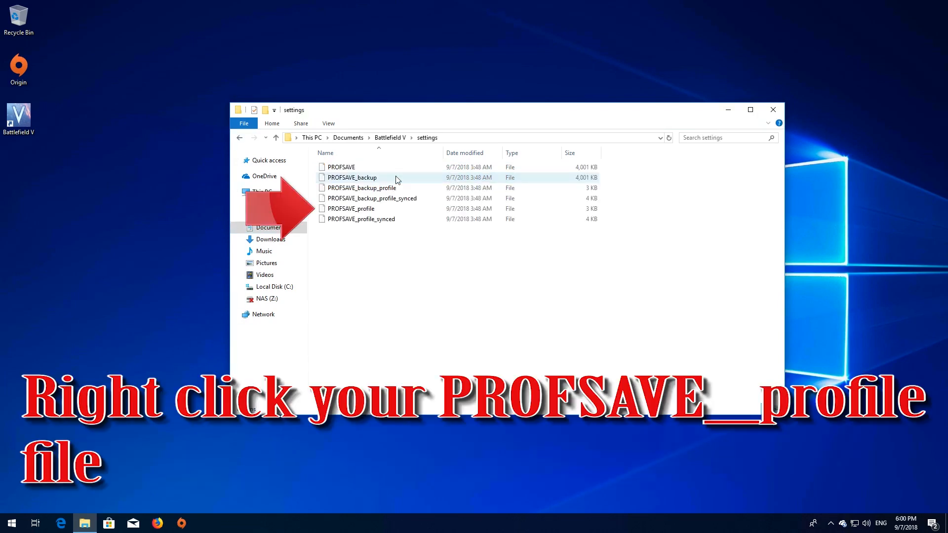
Step: Open the PROFSAVE_profile file with WordPad
click(368, 209)
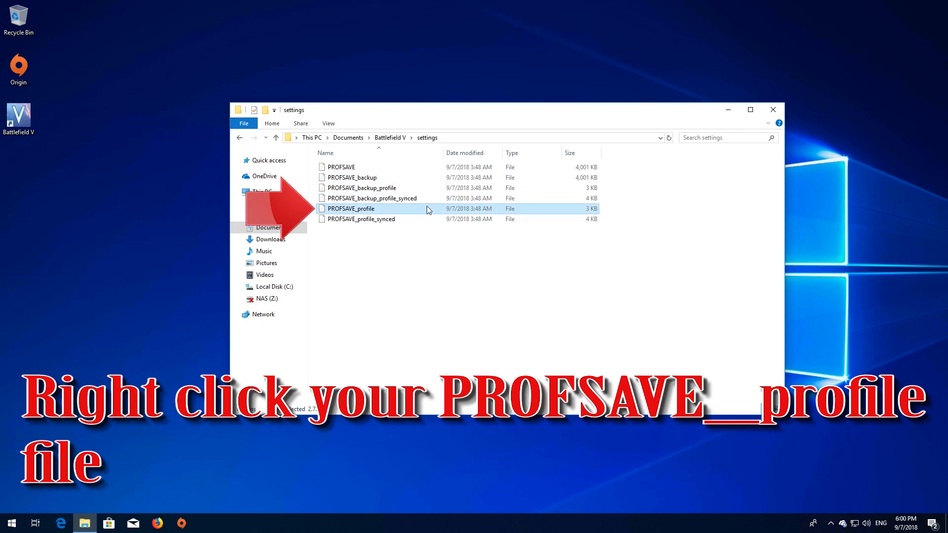
right_click(353, 215)
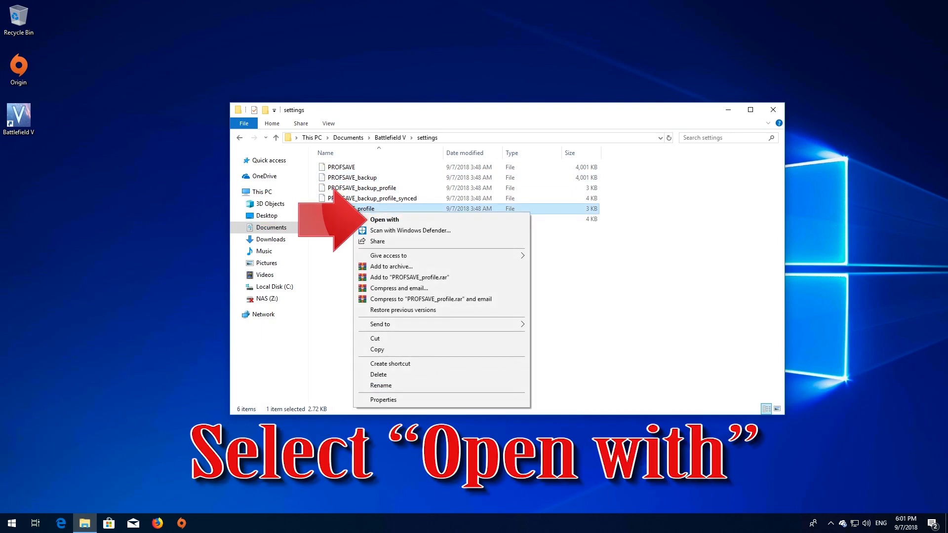
click(441, 219)
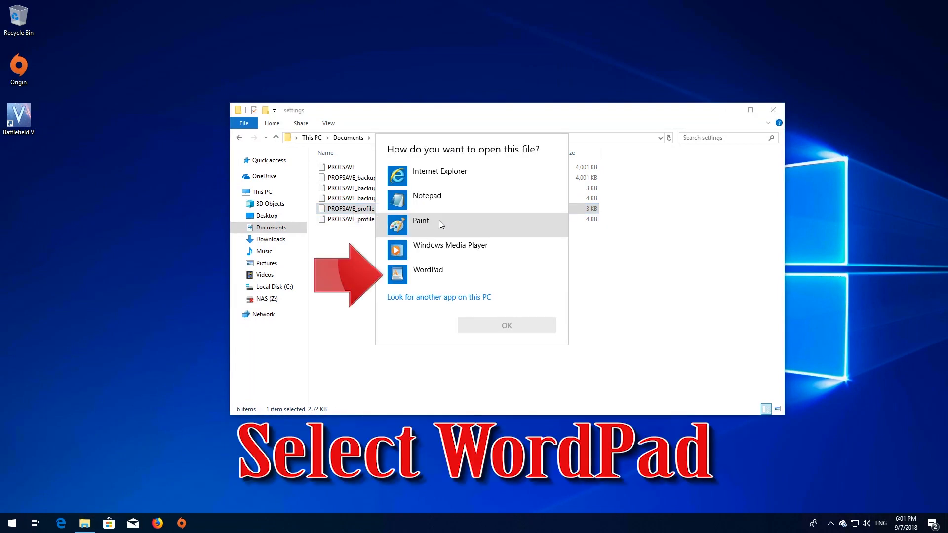
click(457, 271)
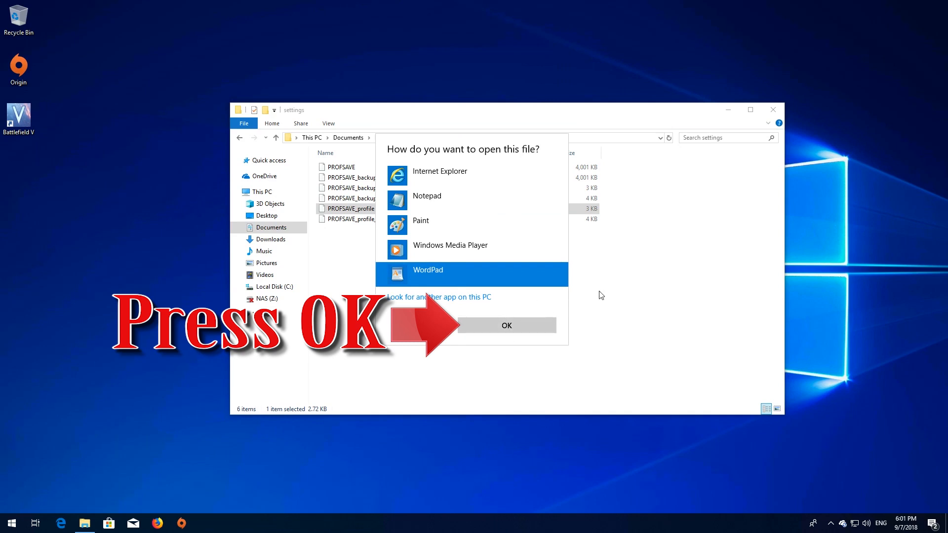
click(506, 326)
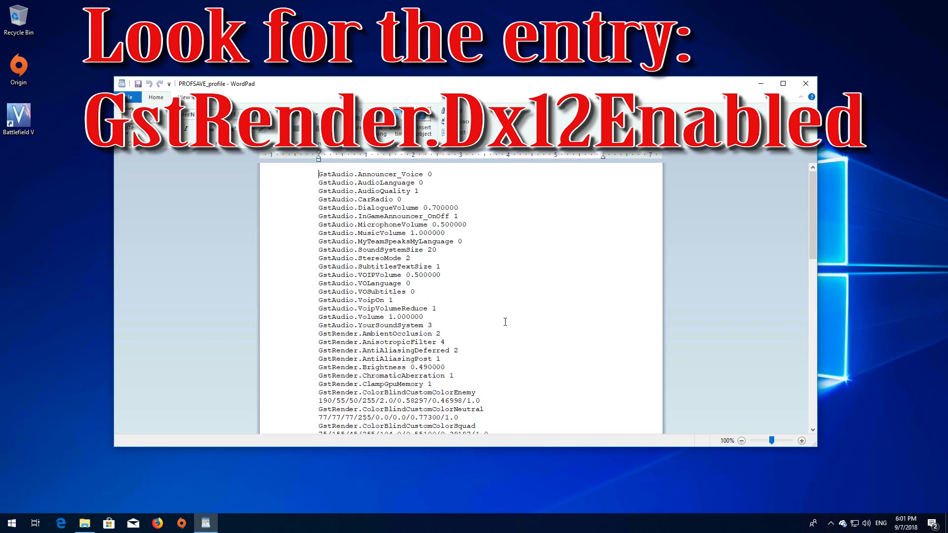
Step: Set the GstRender.Dx12Enabled entry to 1
scroll(505, 322, down, 7)
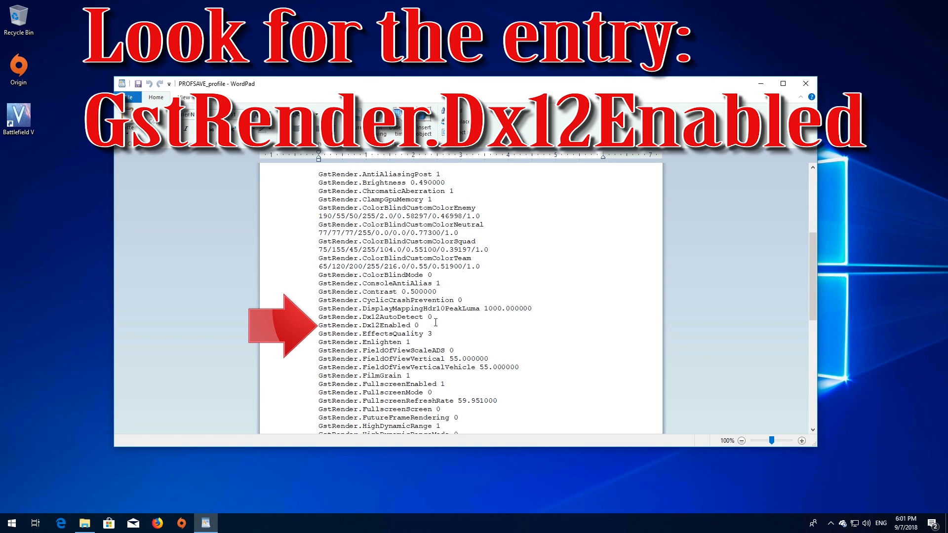
double_click(417, 326)
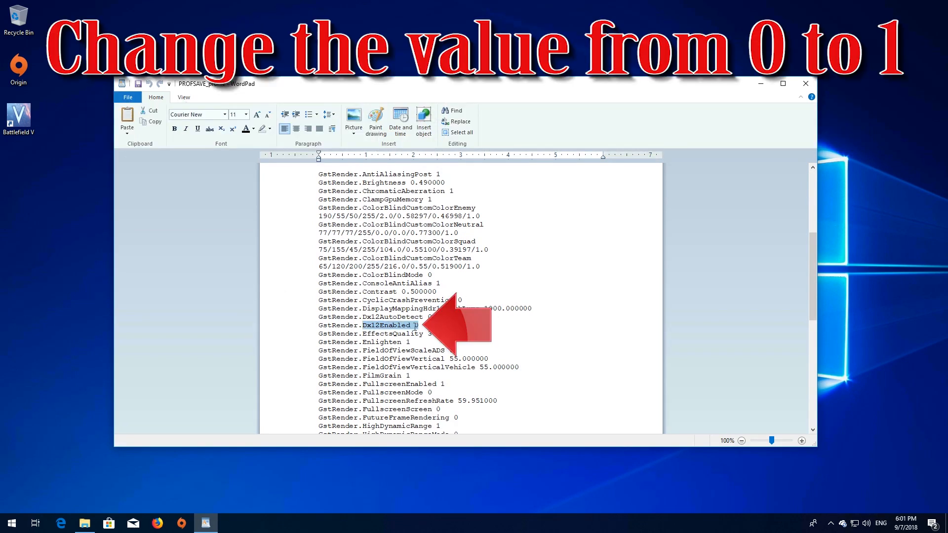
click(418, 325)
key(BackSpace)
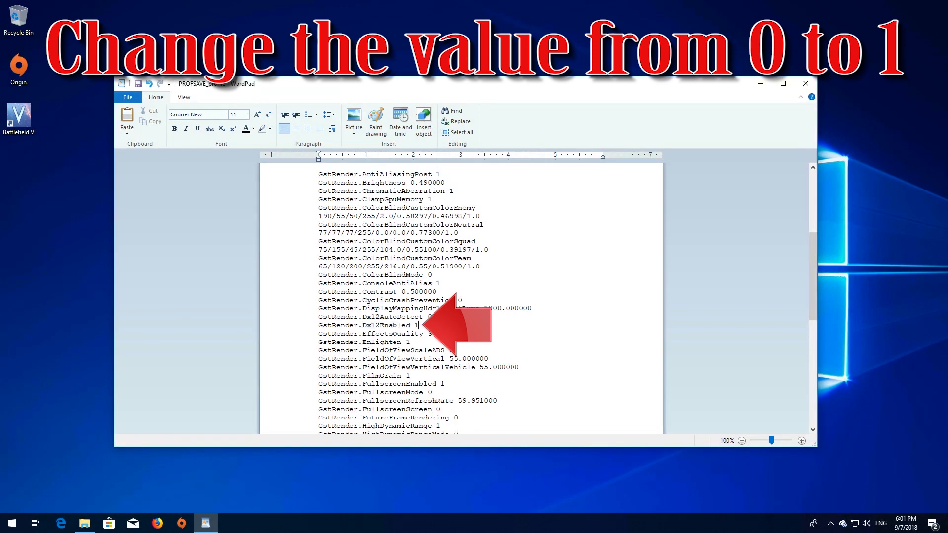
Step: Save the edited PROFSAVE_profile file, then close WordPad and the settings folder window
scroll(460, 298, up, 1)
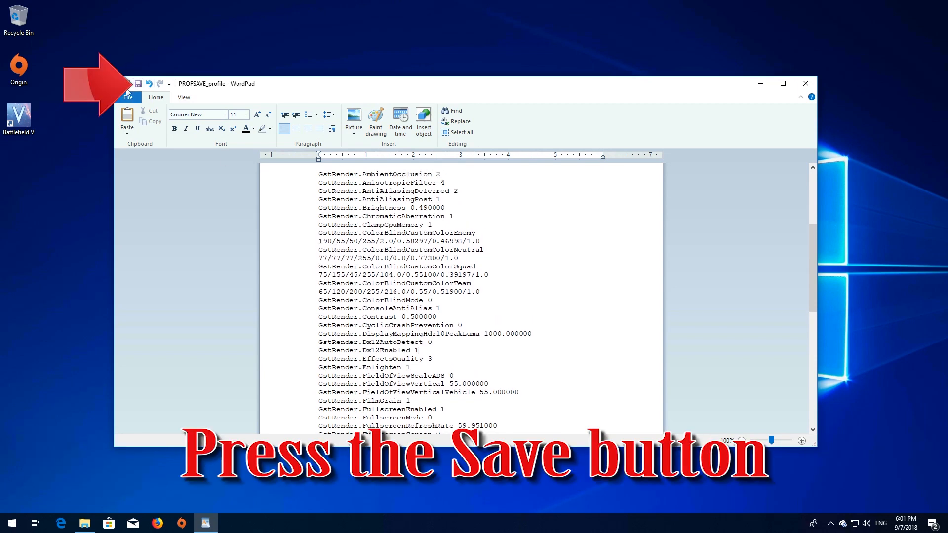
click(143, 86)
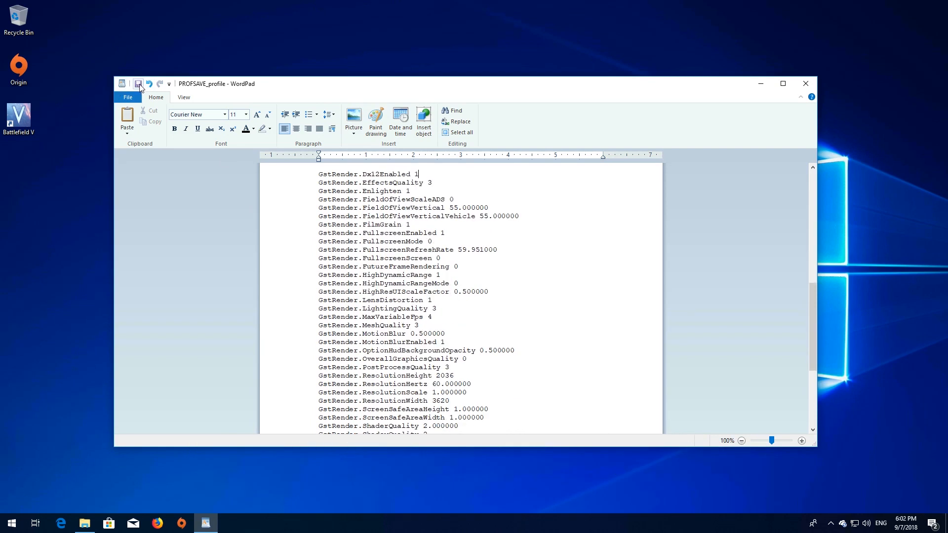
click(813, 84)
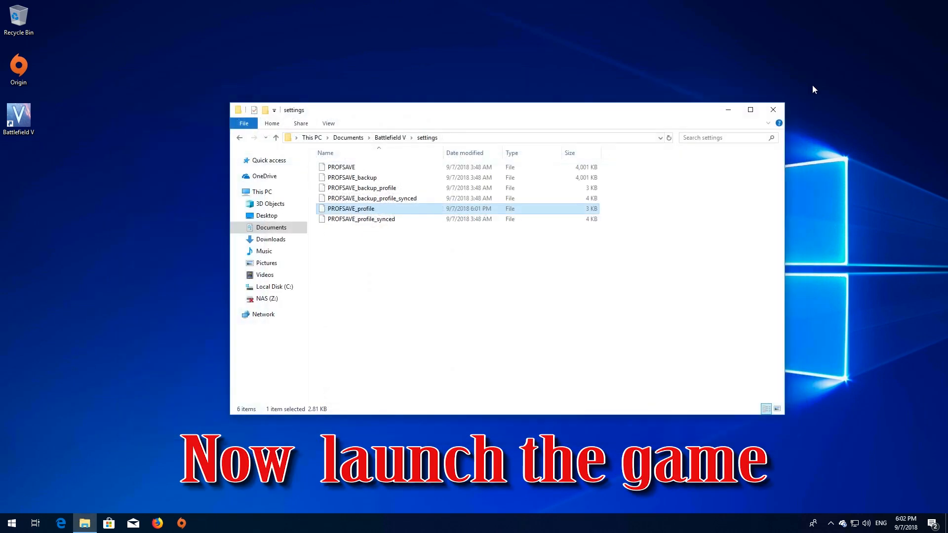
click(779, 106)
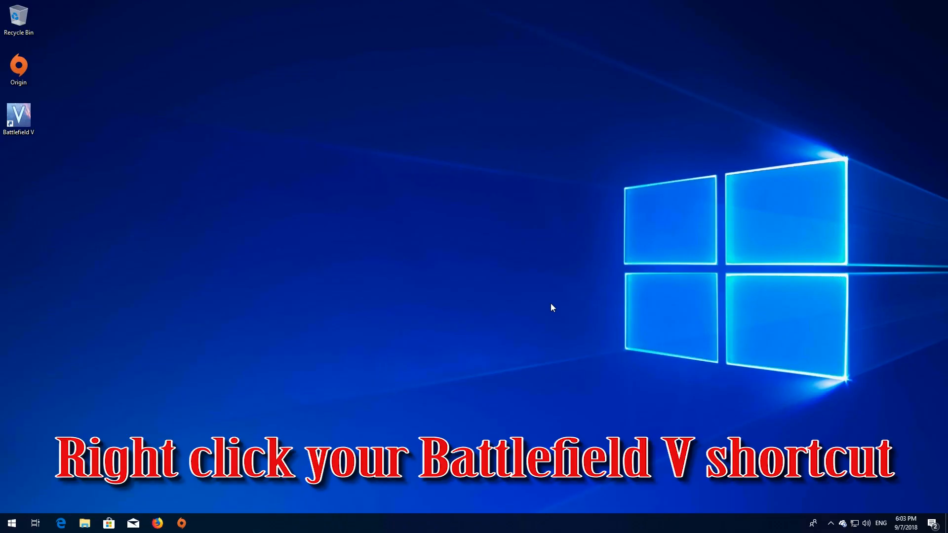
Step: Turn on Disable fullscreen optimizations in the compatibility properties of the Battlefield V desktop shortcut
right_click(15, 125)
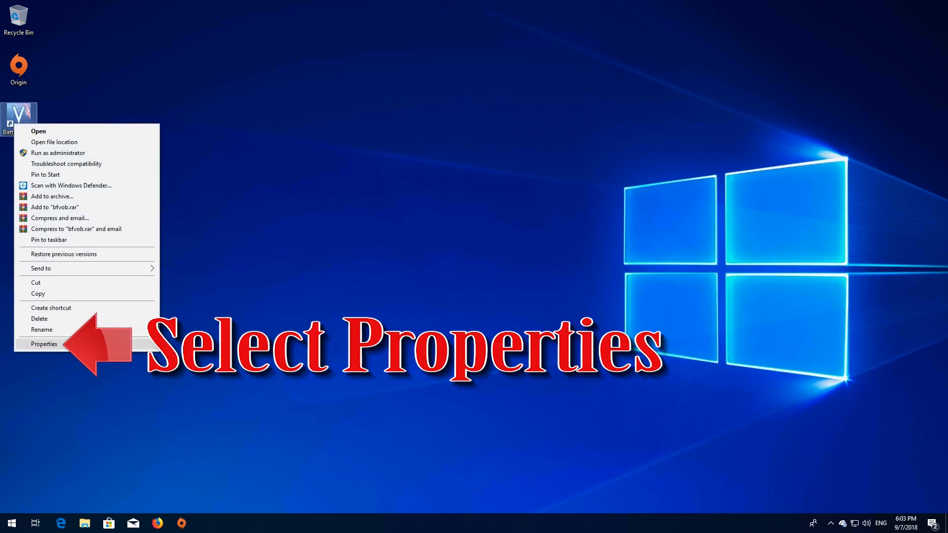
click(105, 344)
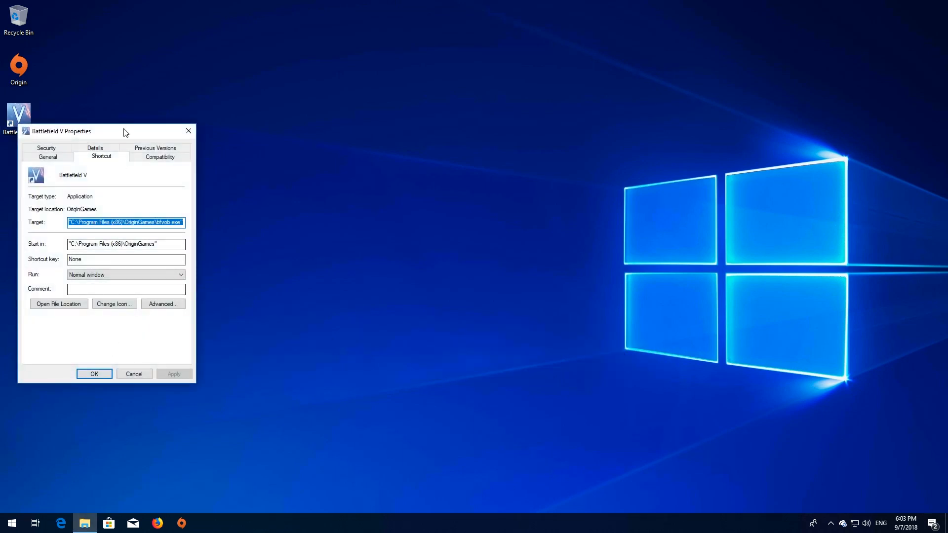
drag(123, 130, 501, 114)
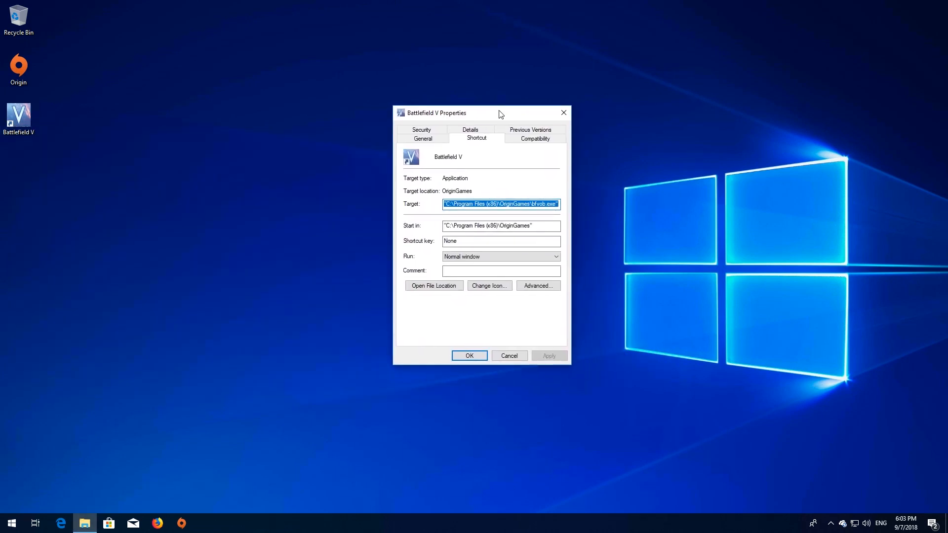
click(538, 140)
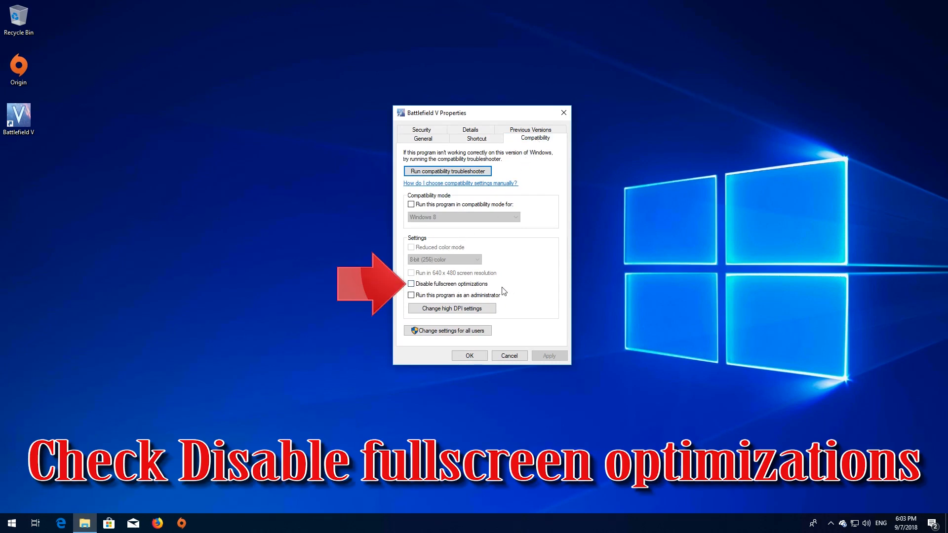
click(411, 285)
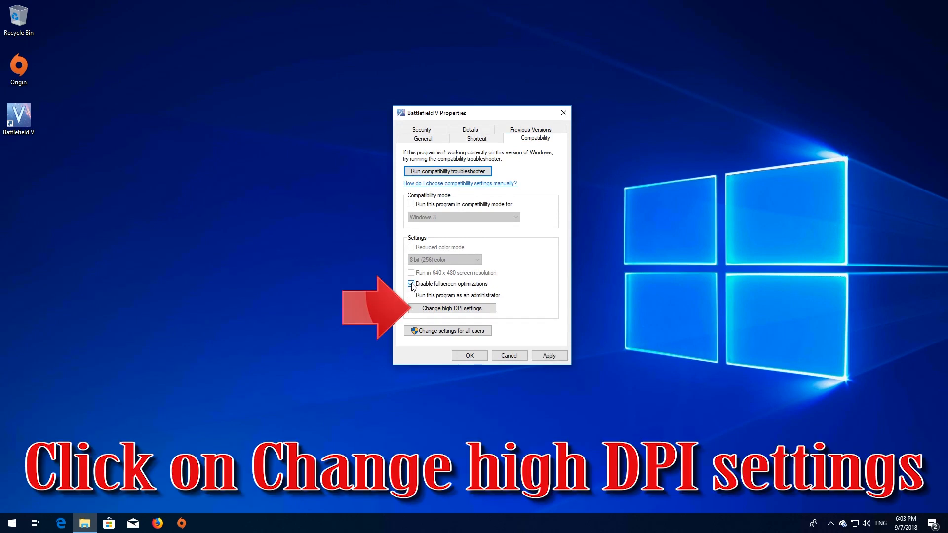
Step: In the high DPI settings, enable the program's scaling fix and use the main display's DPI set when "I open this program"
click(469, 310)
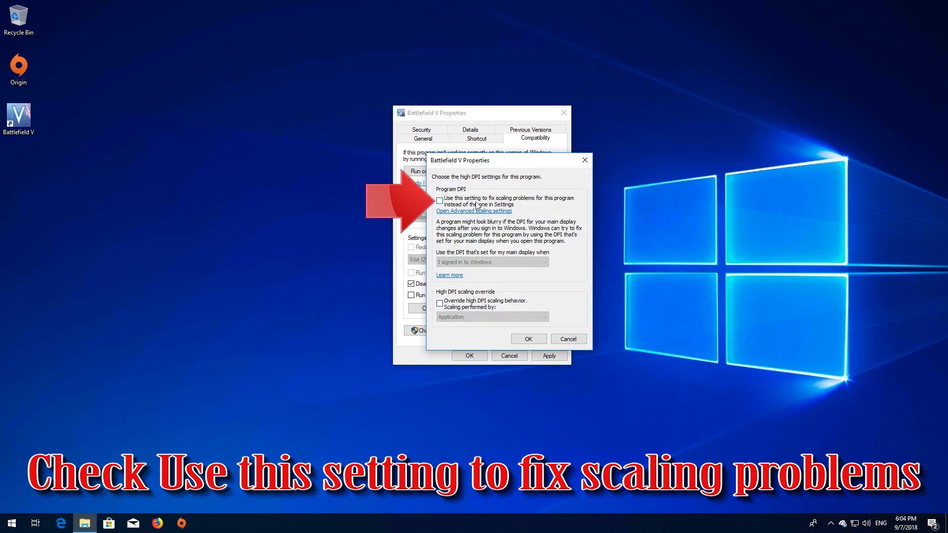
click(441, 204)
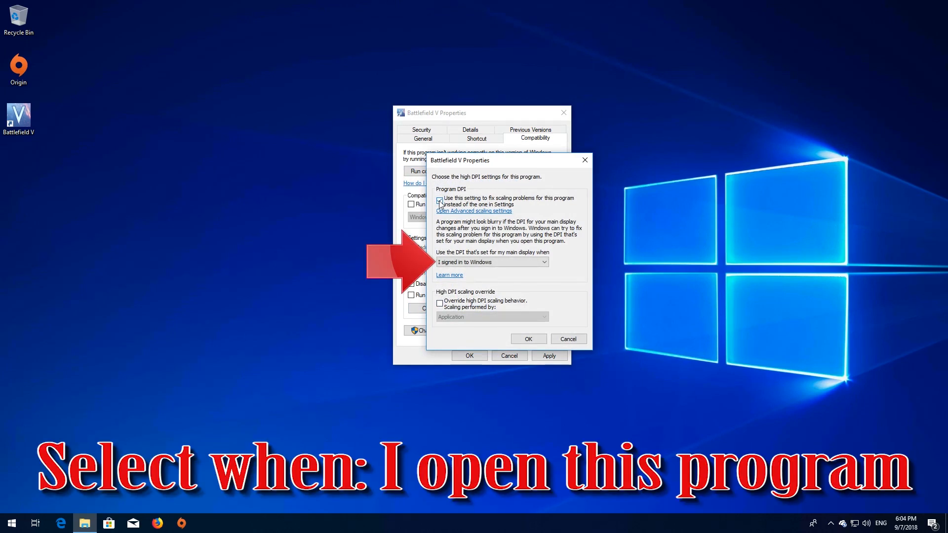
click(469, 262)
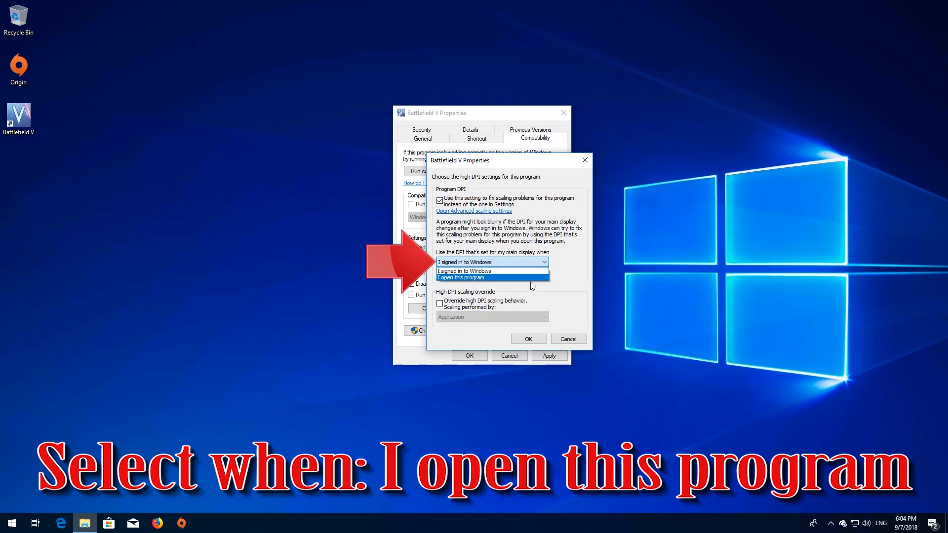
click(465, 277)
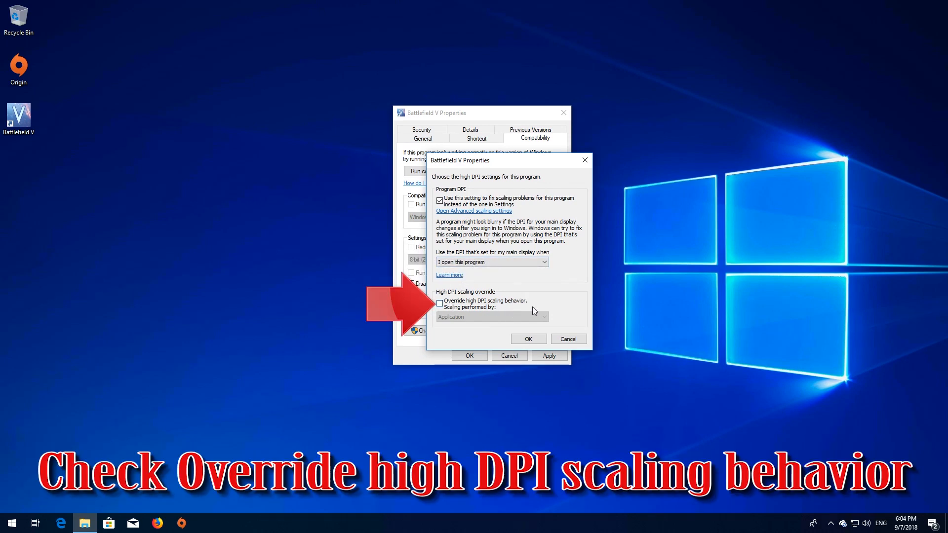
Step: Override the high DPI scaling behavior with scaling performed by Application, and apply the shortcut's properties
click(440, 304)
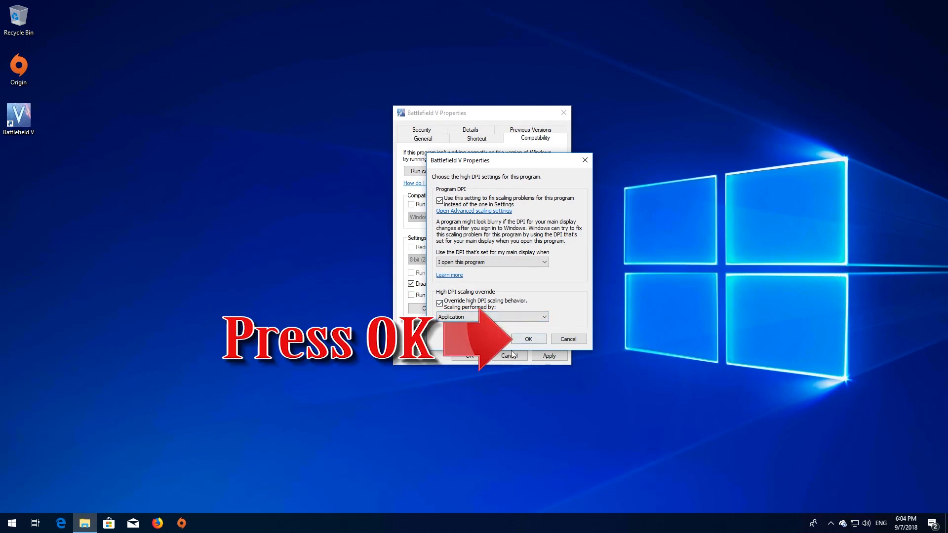
click(524, 339)
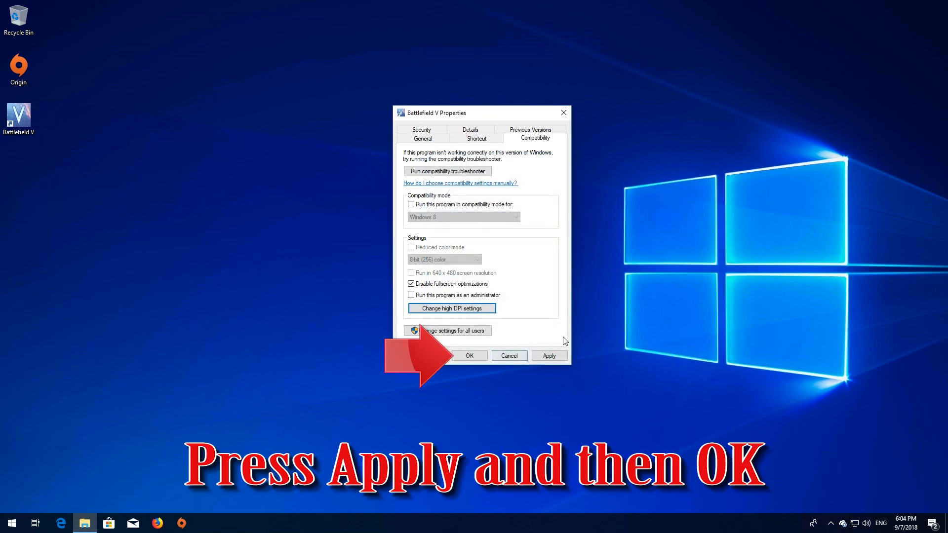
click(550, 358)
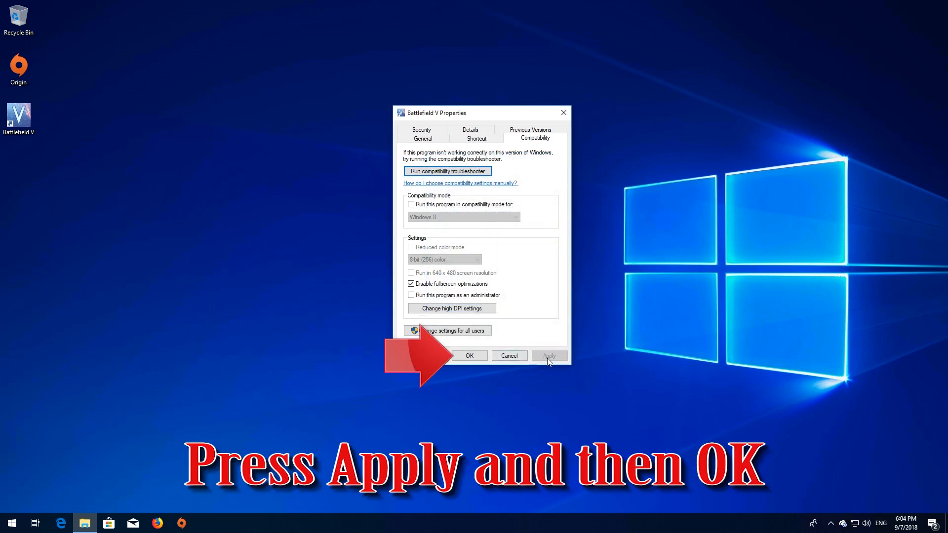
click(470, 356)
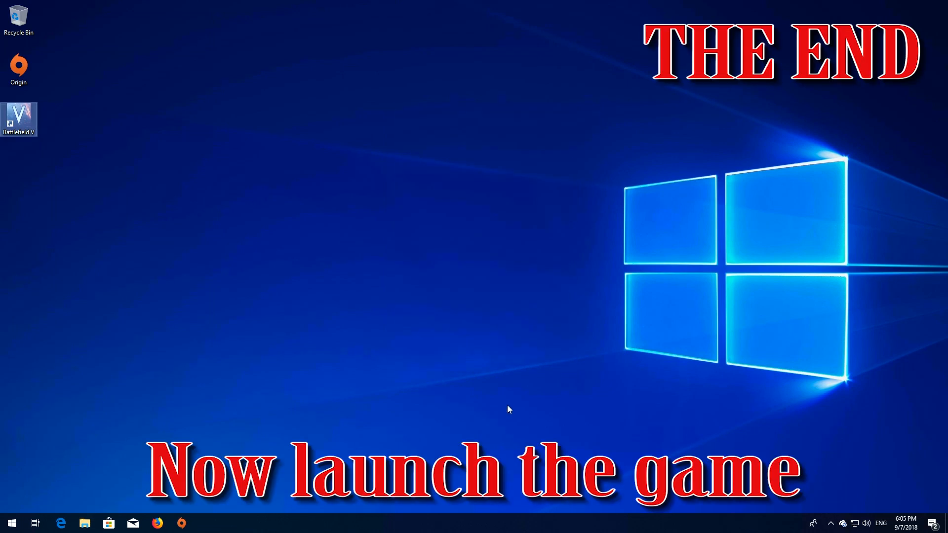
Step: Launch Battlefield V from the desktop and deploy into a multiplayer Conquest match
double_click(22, 118)
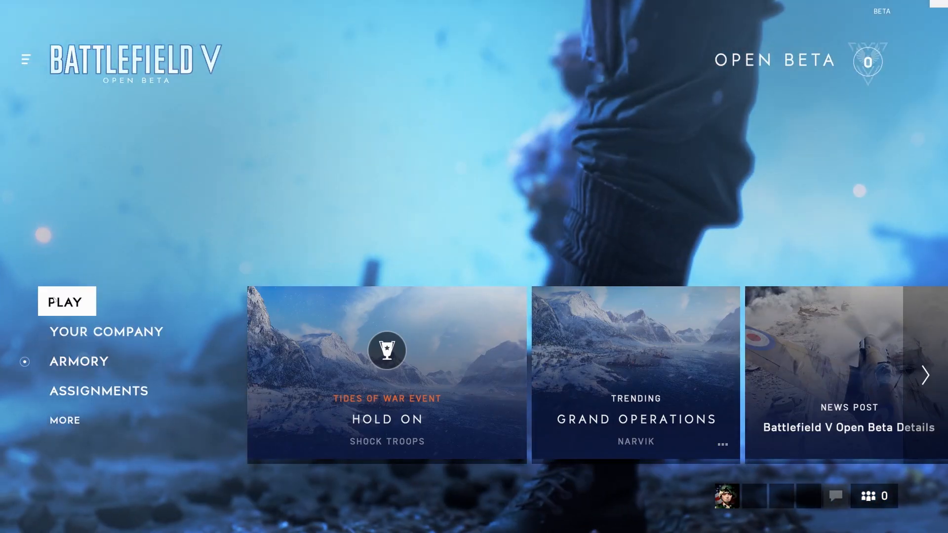
click(54, 300)
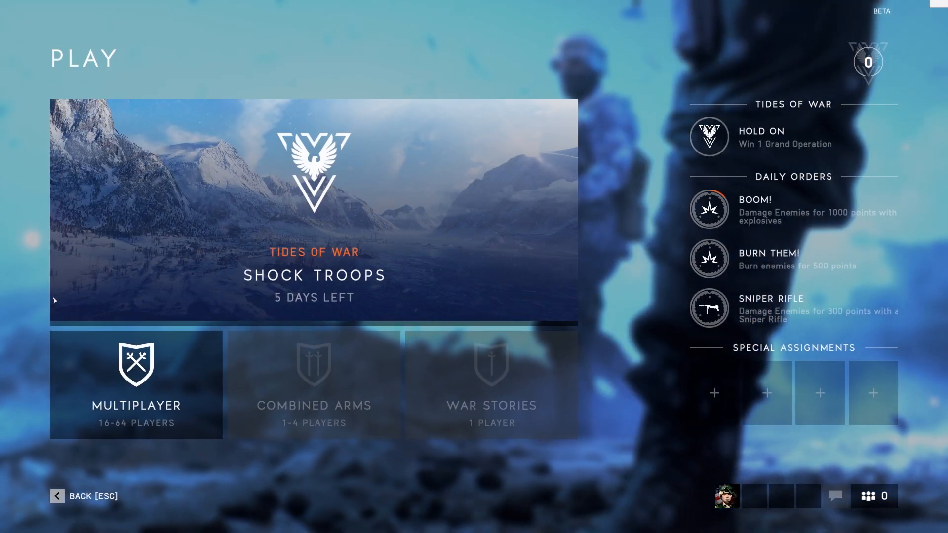
click(143, 381)
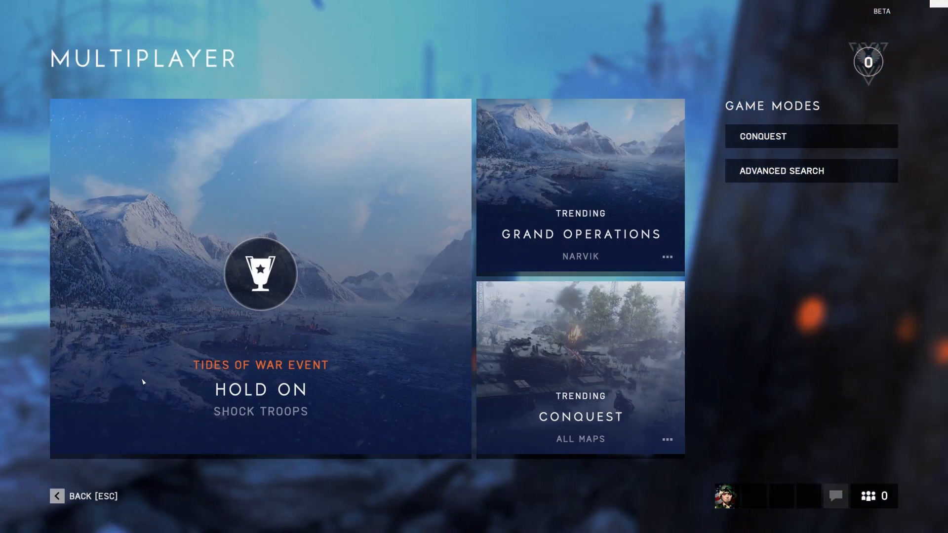
click(643, 368)
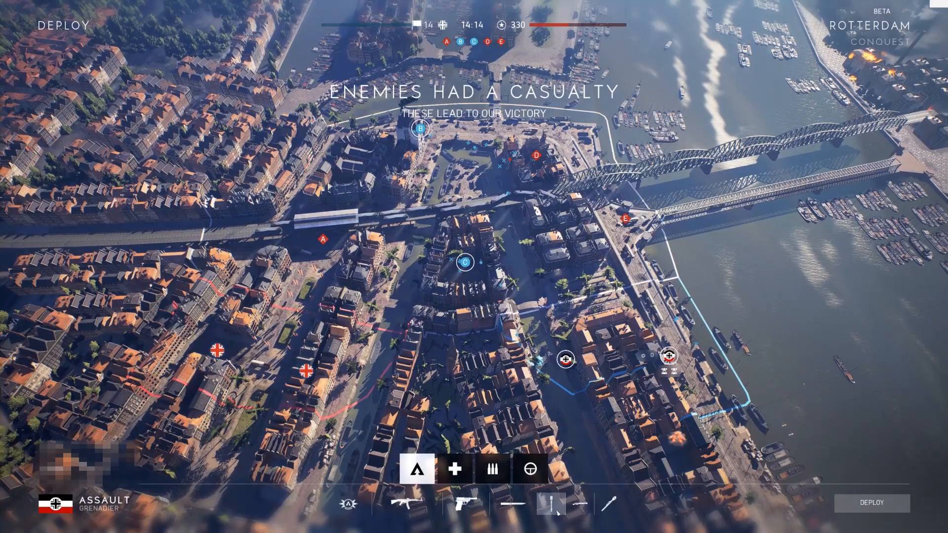
click(865, 508)
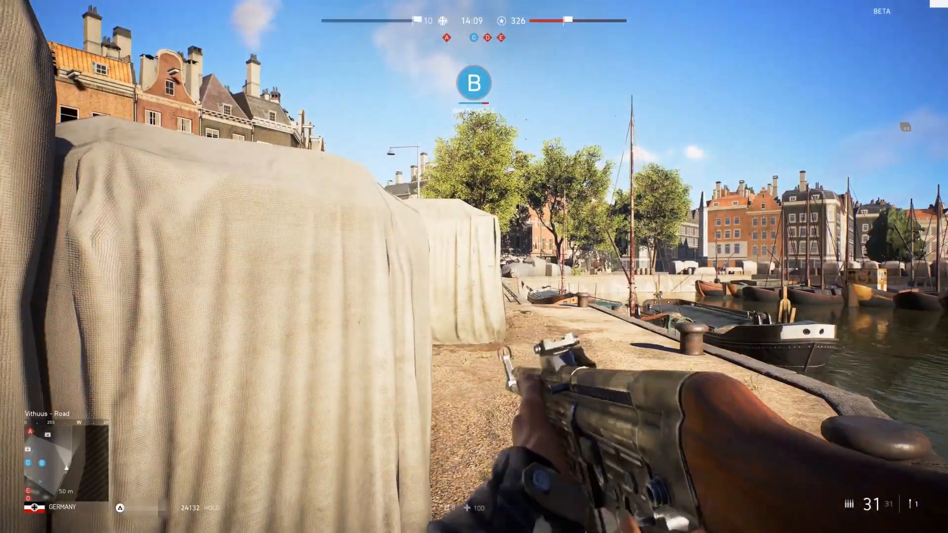
Step: Advance along the waterfront and fire the anti-tank launcher at the enemy vehicle beyond the covered crates
key(w)
key(shift)
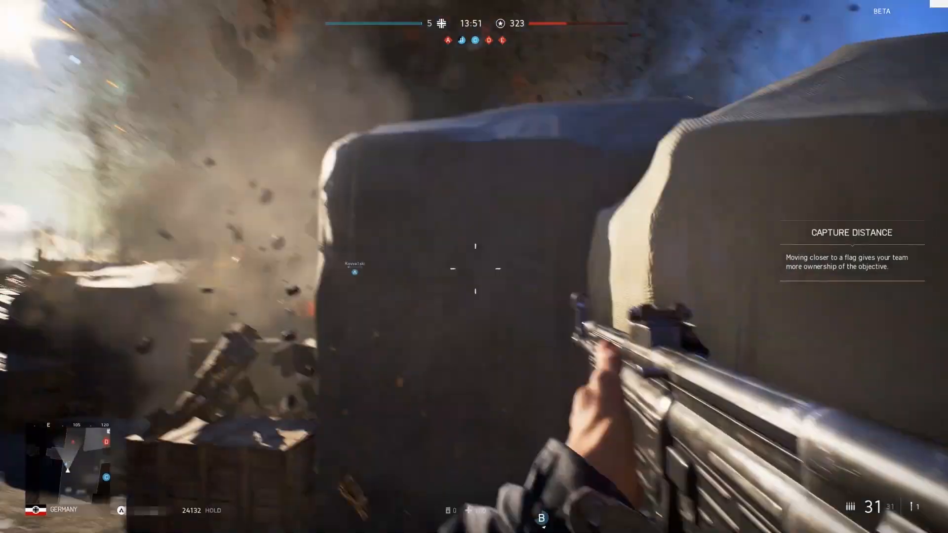
key(4)
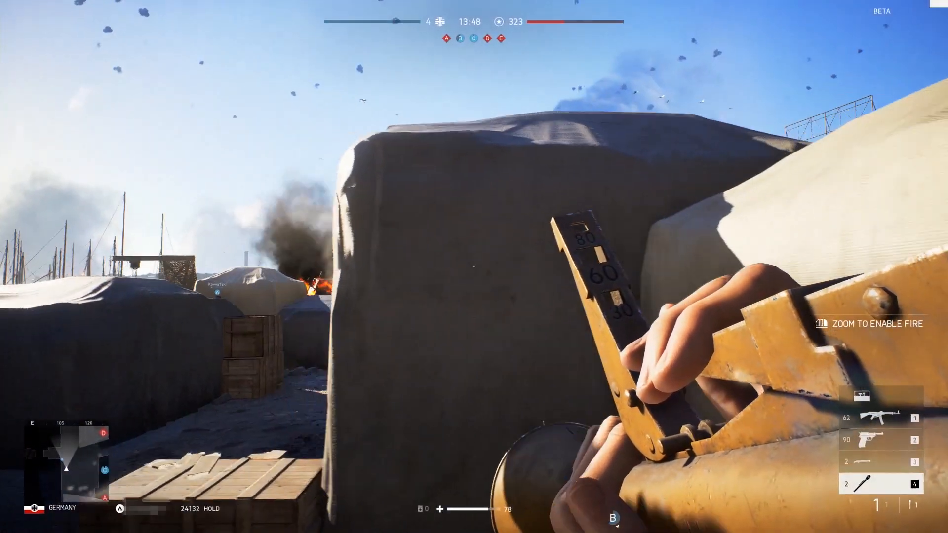
right_click(473, 267)
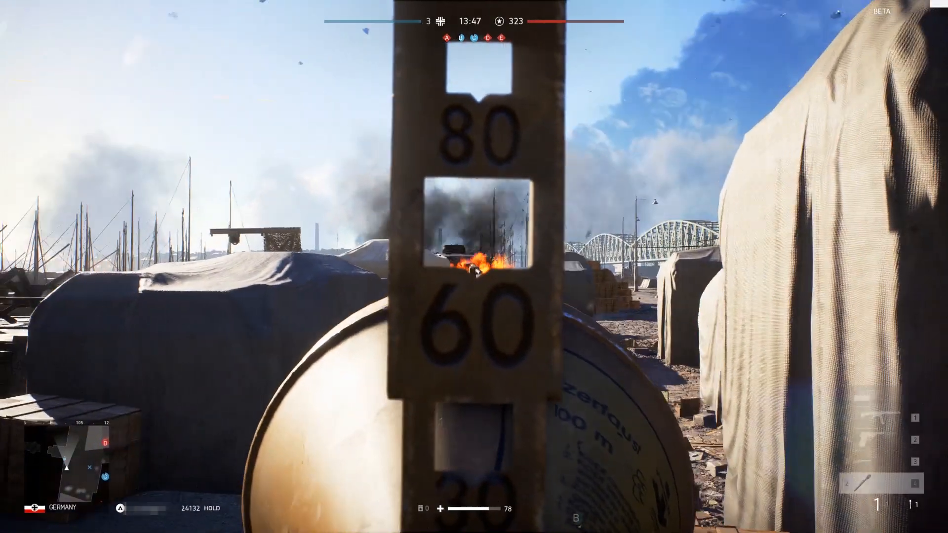
click(474, 266)
key(d)
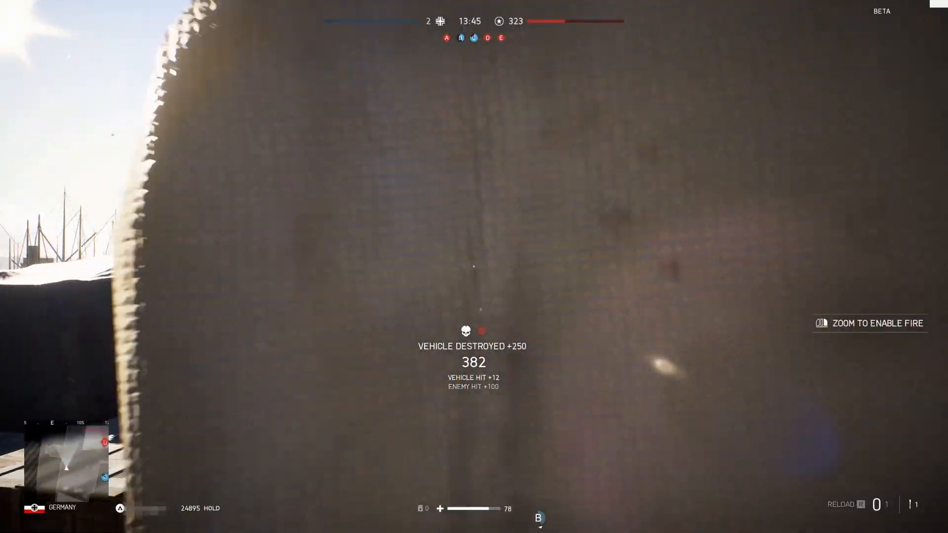
Step: Fall back beside the covered crates, aim the launcher again, and switch to the primary rifle
key(s)
key(s)
right_click(474, 267)
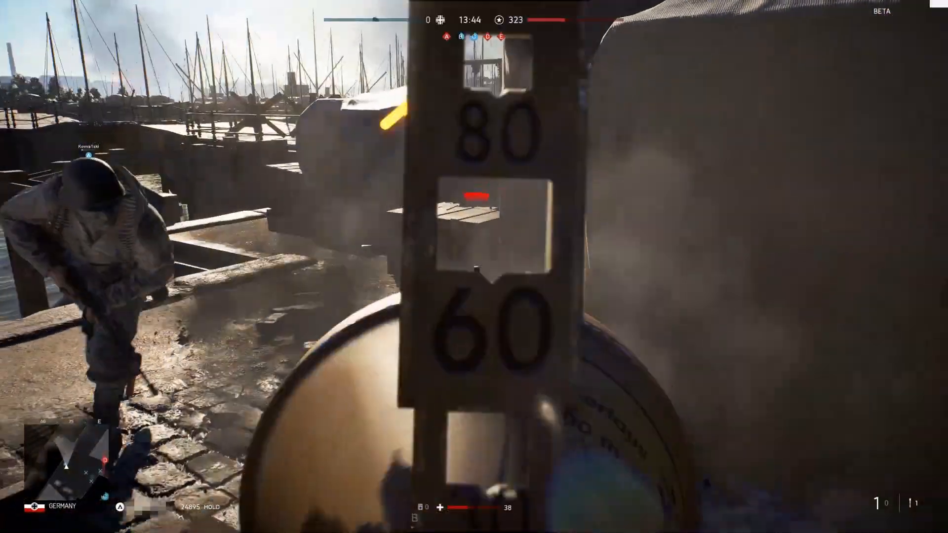
key(w)
key(1)
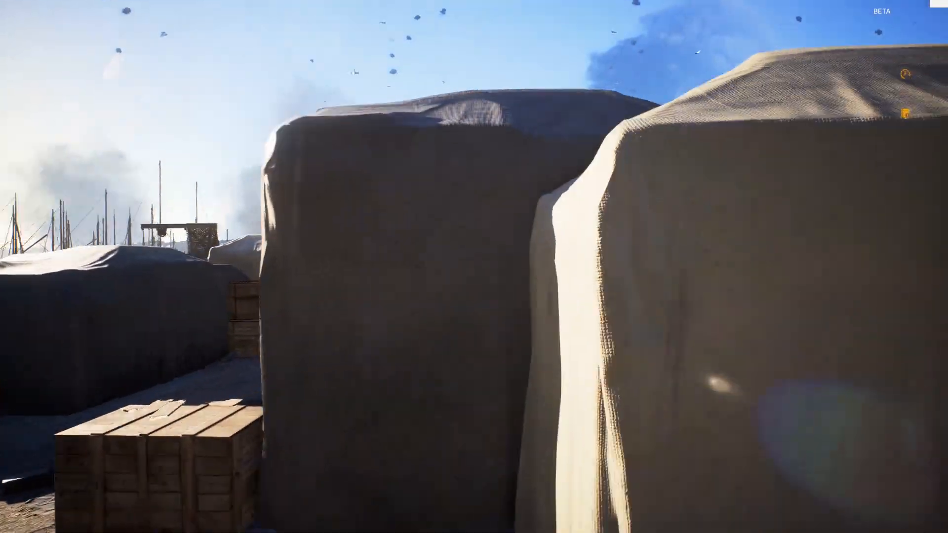